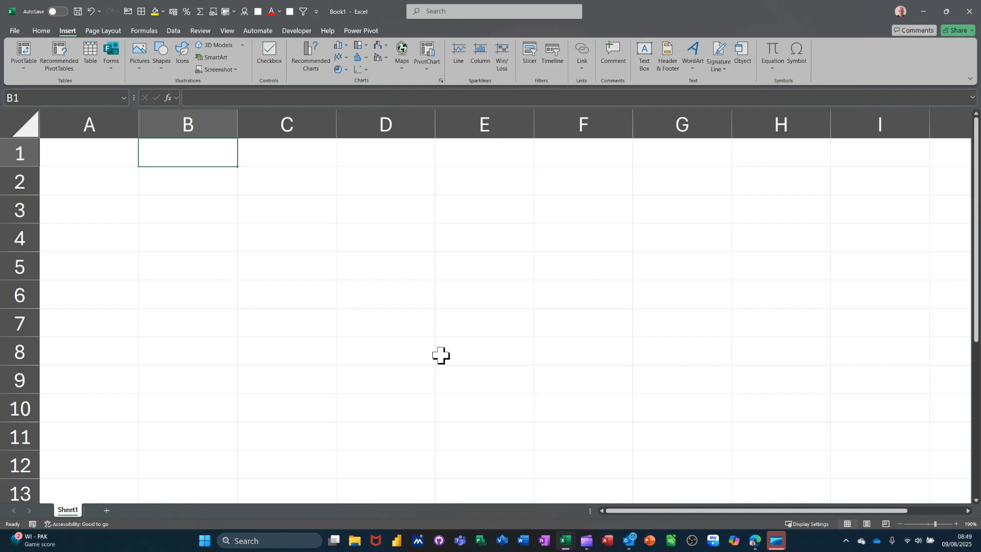
Enter the first person's name in B2 and autofill the custom name list down to B8.
{"action": "left_click", "coordinate": [195, 186]}
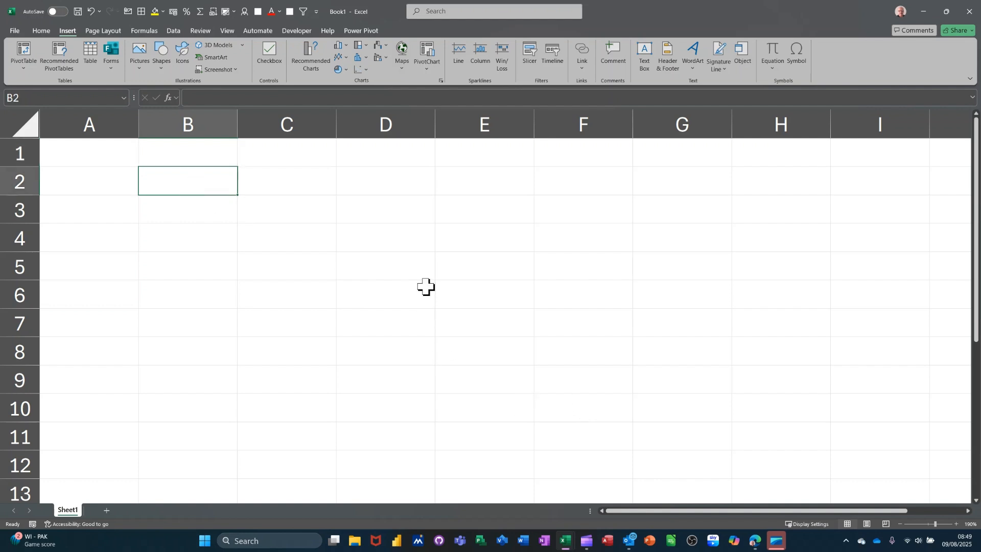
{"action": "type", "text": "S"}
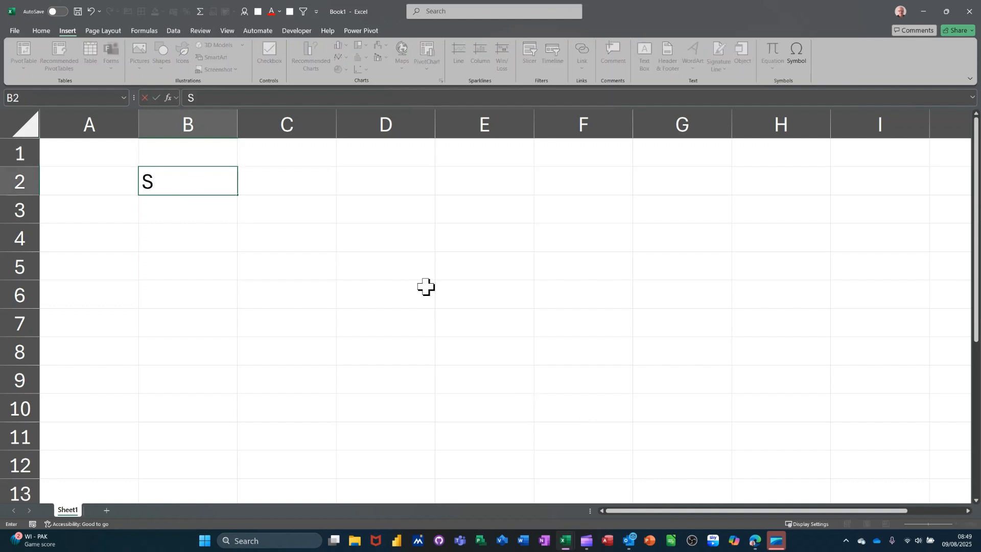
{"action": "type", "text": "teve"}
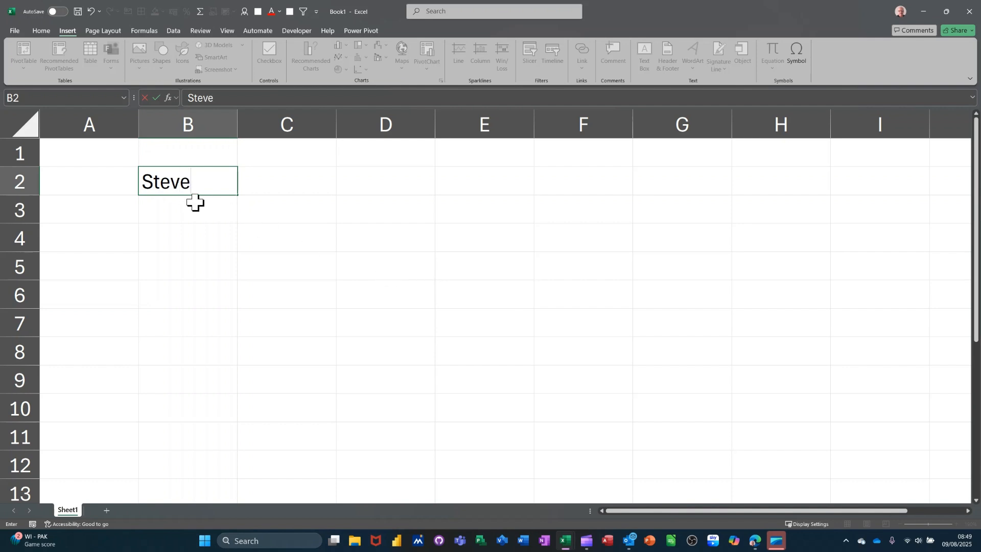
{"action": "left_click_drag", "start_coordinate": [239, 196], "coordinate": [224, 352]}
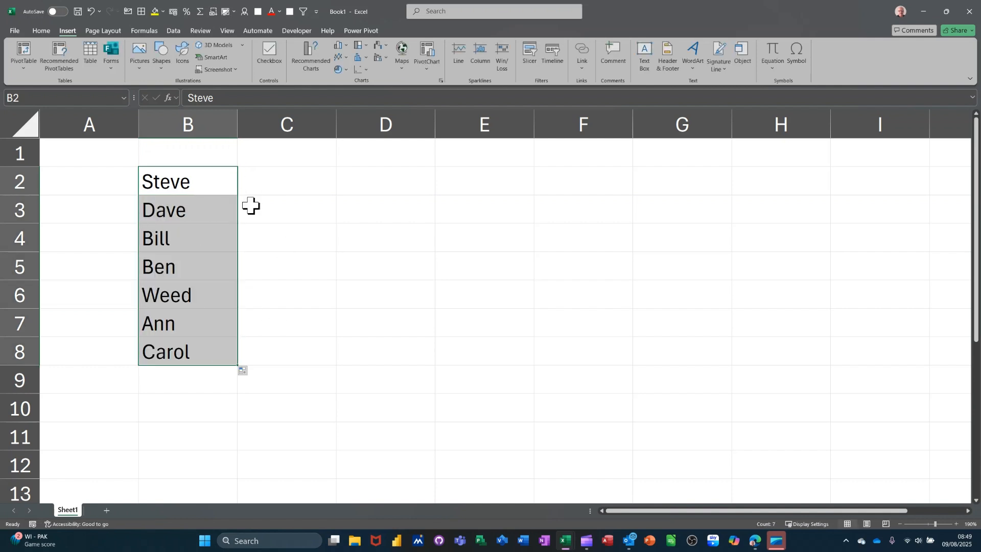
Enter Phase 1 in C1 and fill the series across to Phase 5 in G1.
{"action": "left_click", "coordinate": [260, 162]}
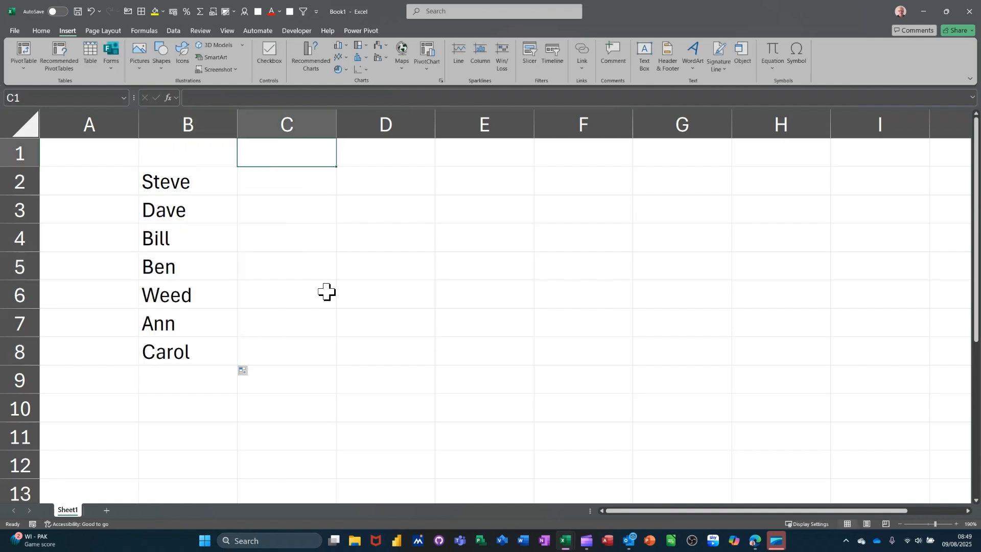
{"action": "type", "text": "Pha"}
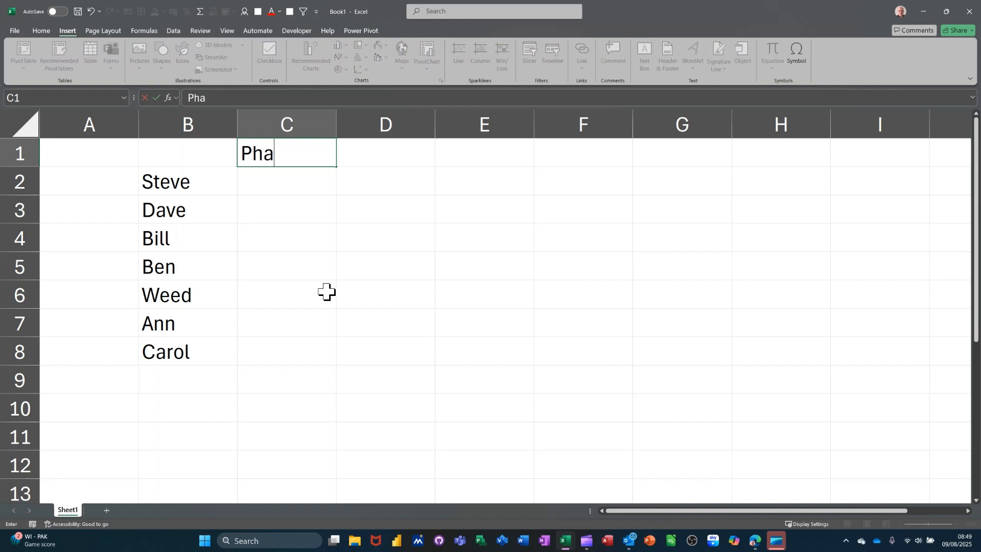
{"action": "type", "text": "se 1"}
{"action": "key", "text": "ctrl+Return"}
{"action": "left_click_drag", "start_coordinate": [336, 168], "coordinate": [687, 190]}
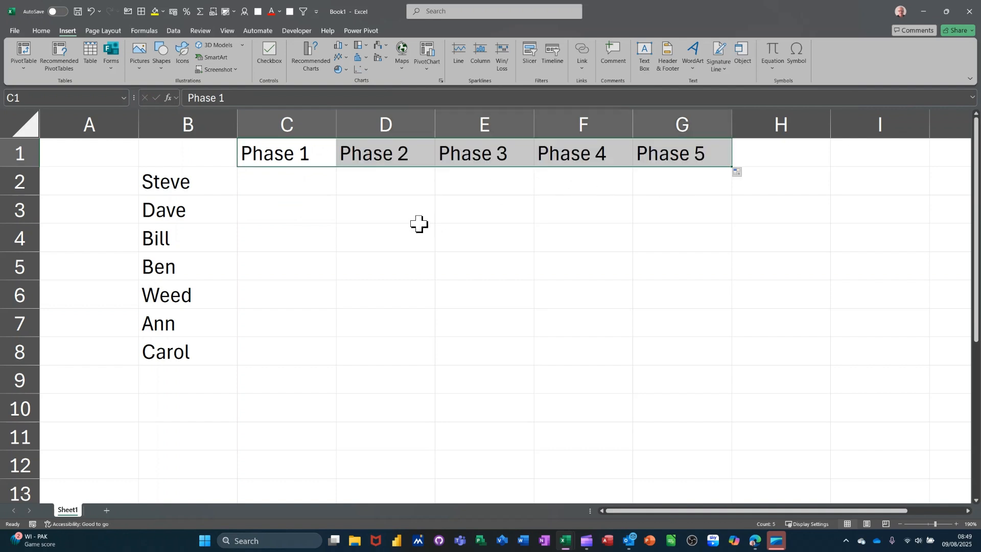
Enter Pass individually in cells C3, C6 and D4.
{"action": "left_click", "coordinate": [303, 211]}
{"action": "type", "text": "P"}
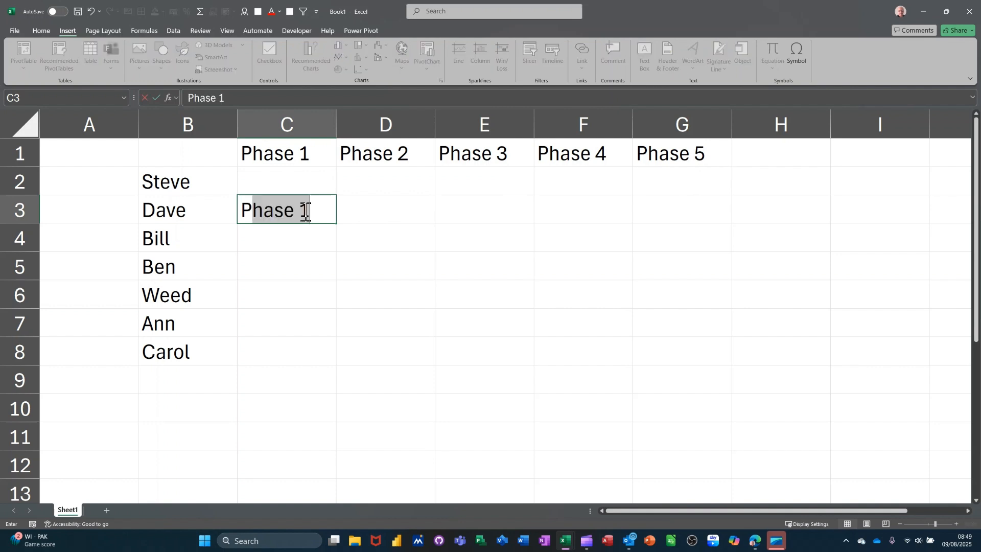
{"action": "type", "text": "ass"}
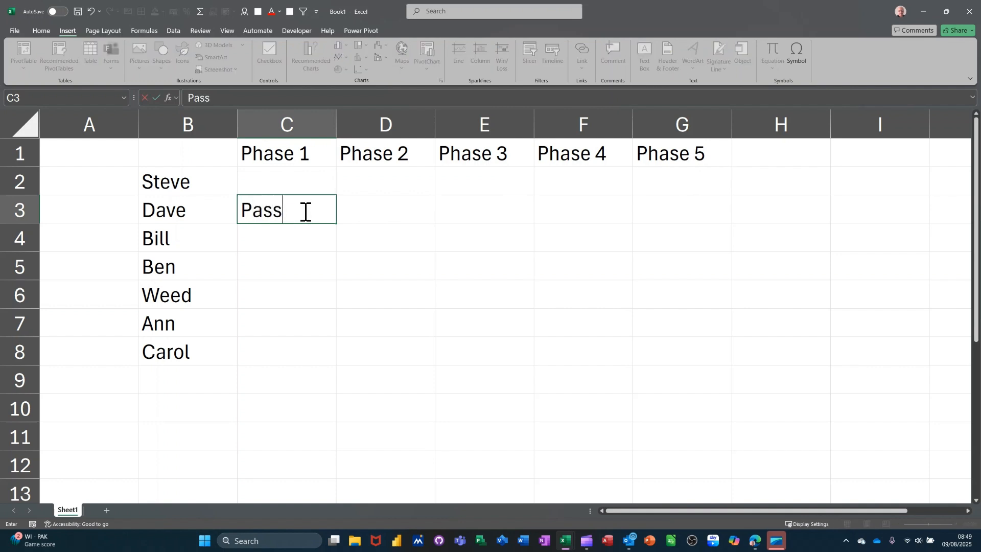
{"action": "key", "text": "Return"}
{"action": "left_click", "coordinate": [298, 287]}
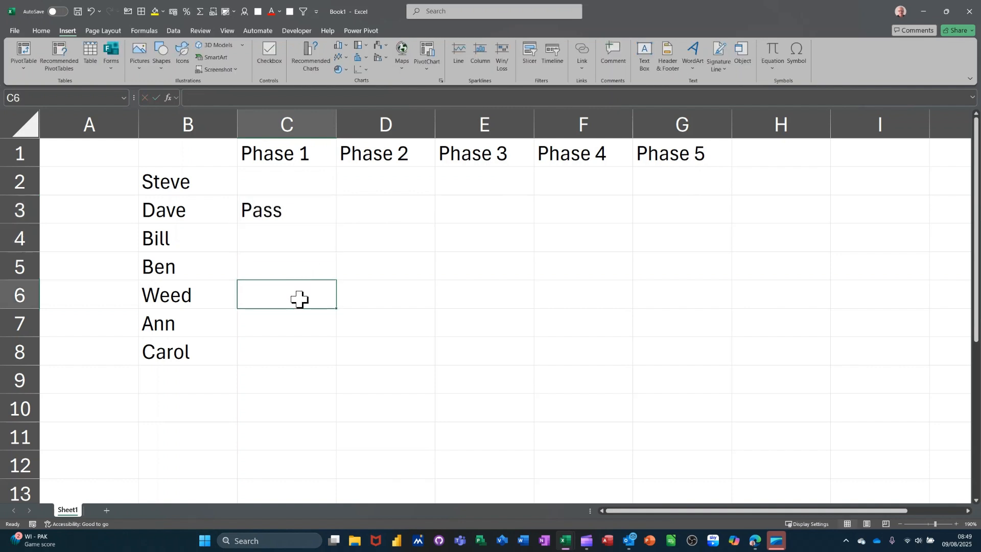
{"action": "type", "text": "Pass"}
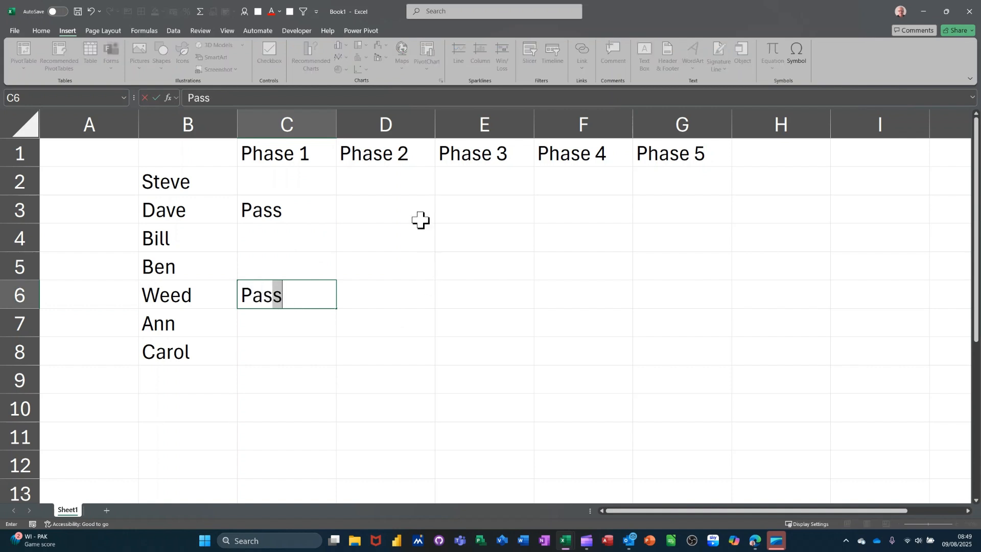
{"action": "left_click", "coordinate": [388, 242]}
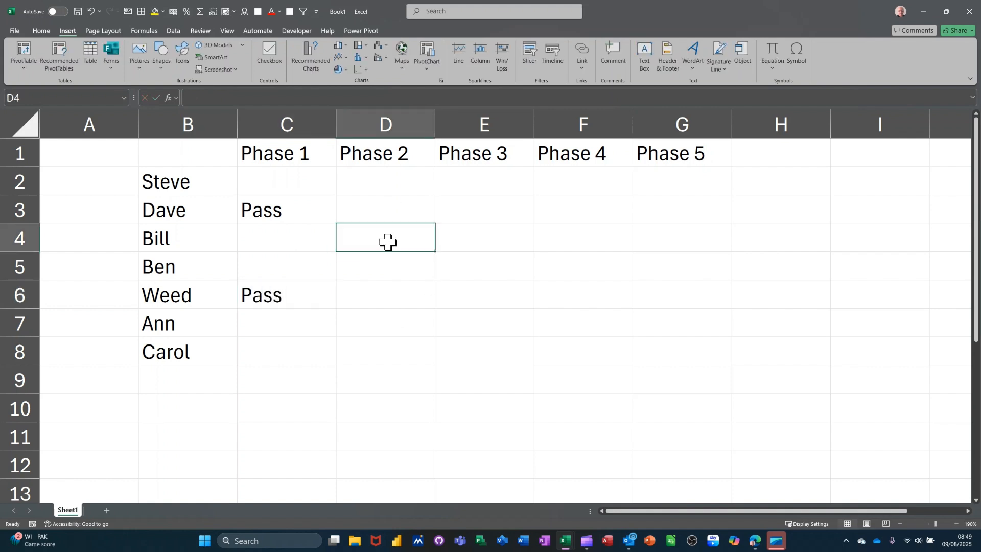
{"action": "type", "text": "Pas"}
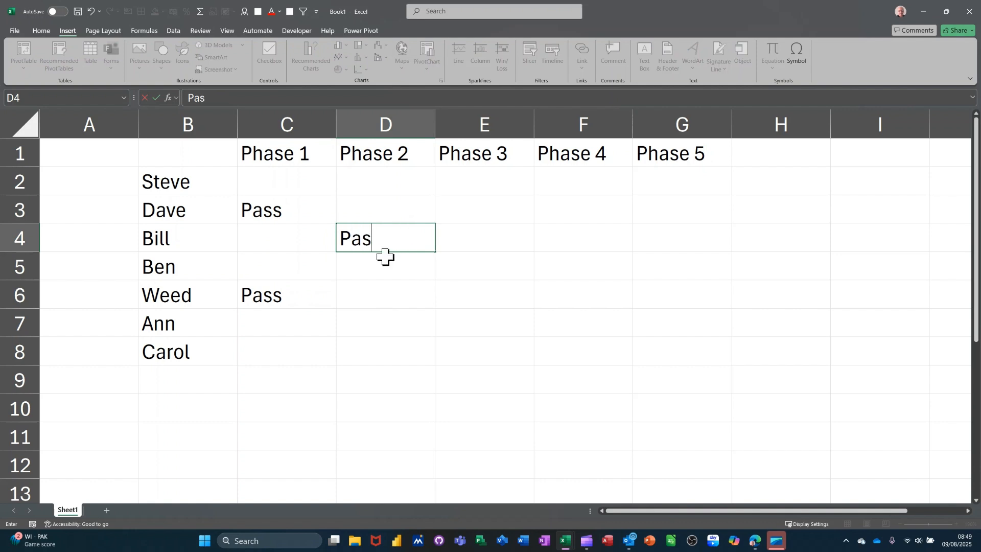
{"action": "type", "text": "s"}
{"action": "key", "text": "Return"}
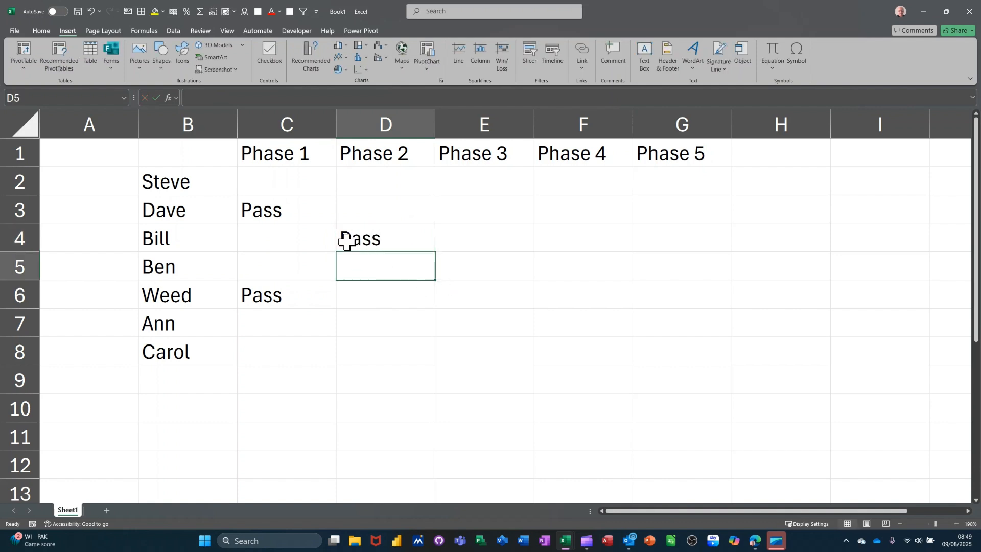
Fill the whole Phase 1 range C2:C8 with Pass in a single entry.
{"action": "left_click_drag", "start_coordinate": [281, 177], "coordinate": [285, 347]}
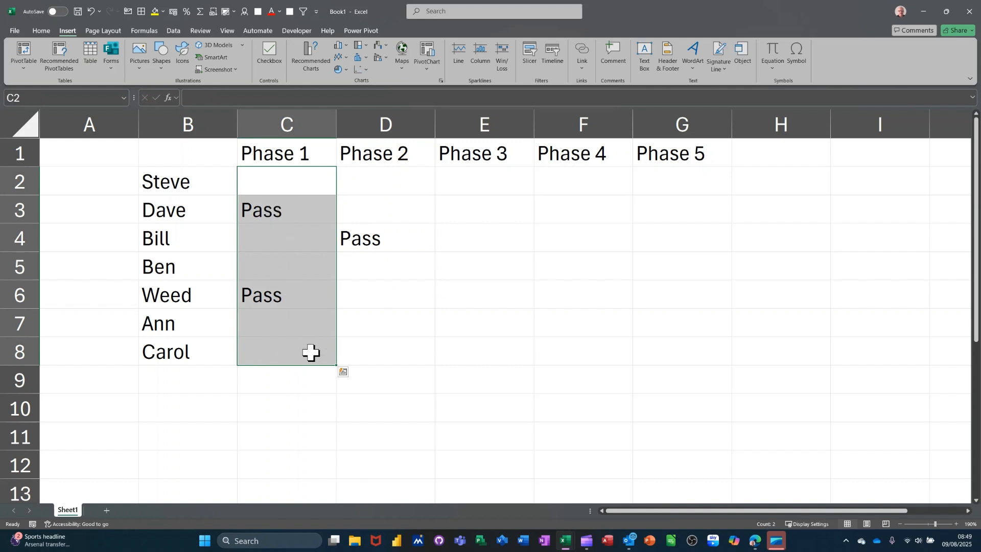
{"action": "type", "text": "Pass"}
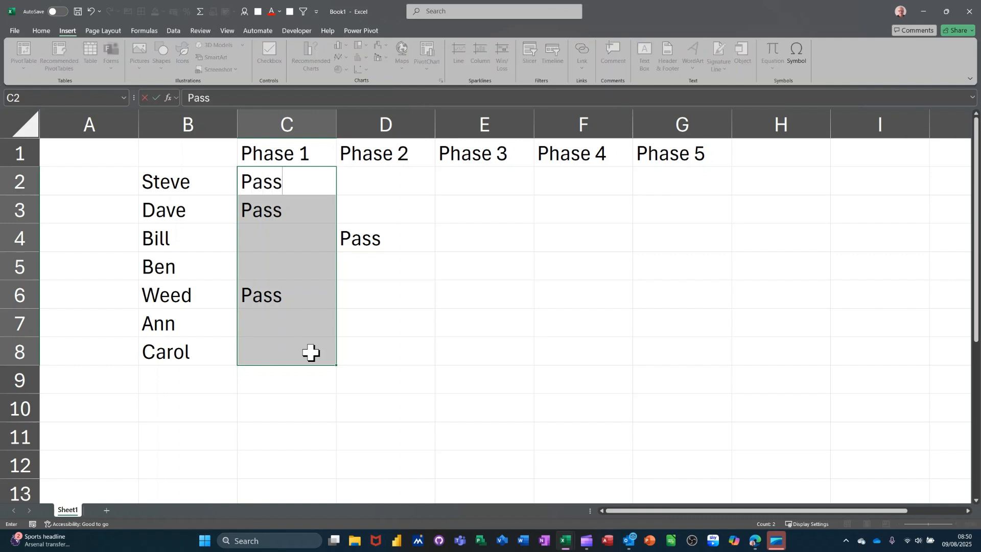
{"action": "key", "text": "ctrl+Return"}
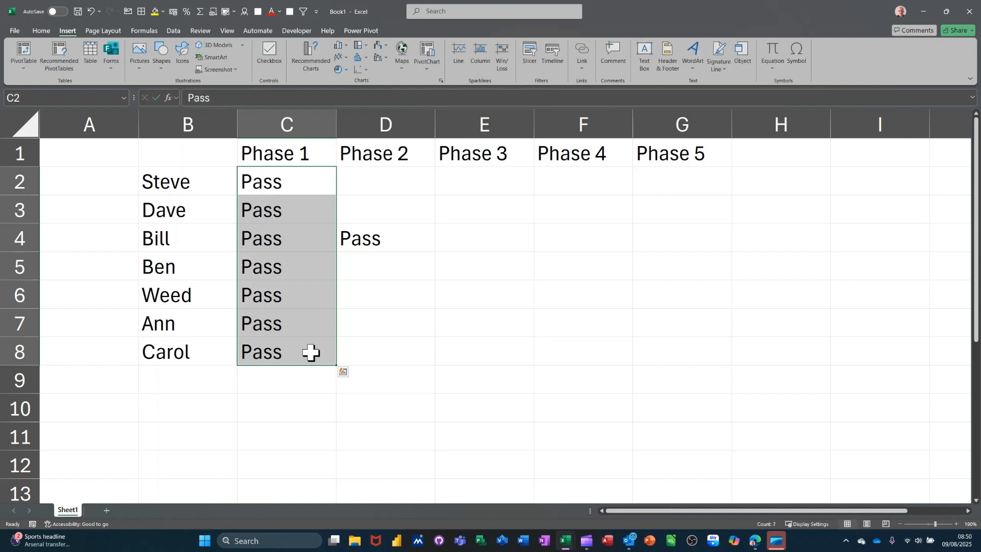
Fill the whole Phase 2 range D2:D8 with fail in a single entry.
{"action": "left_click", "coordinate": [404, 189]}
{"action": "left_click_drag", "start_coordinate": [404, 189], "coordinate": [387, 343]}
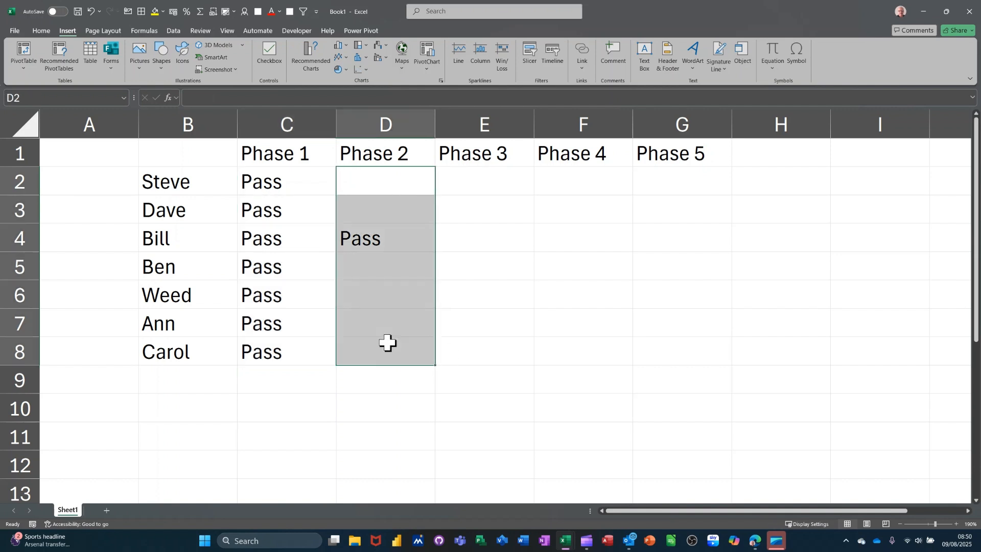
{"action": "type", "text": "fail"}
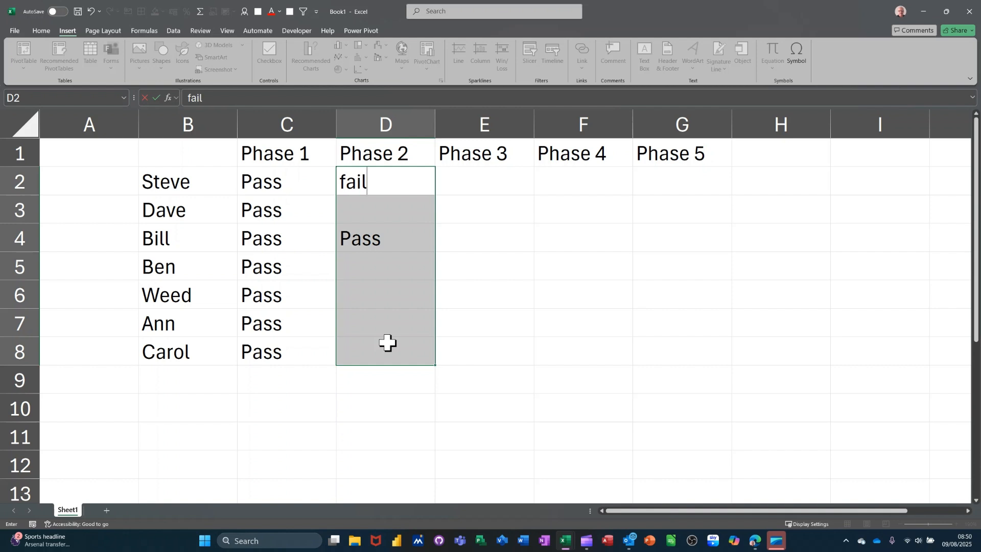
{"action": "key", "text": "ctrl+Return"}
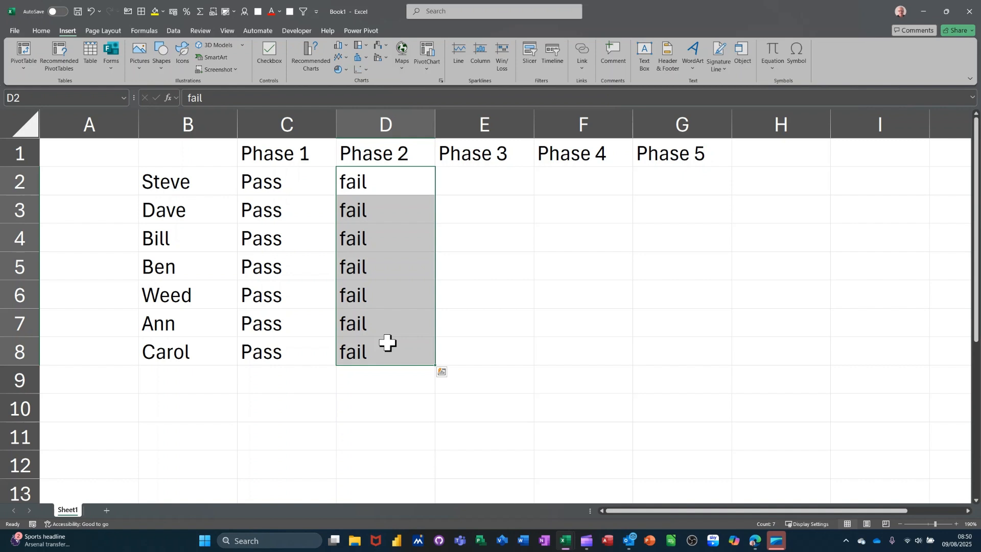
{"action": "left_click", "coordinate": [485, 181]}
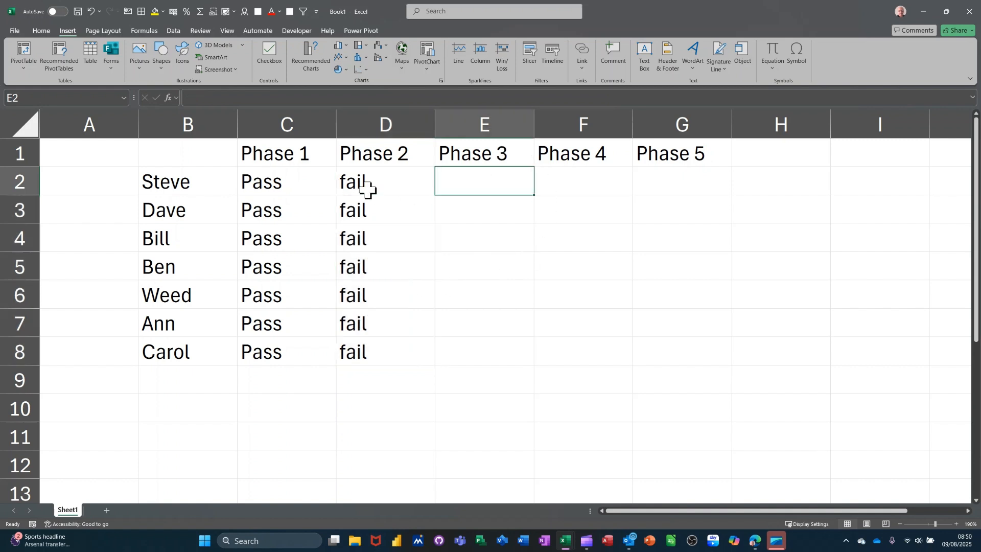
{"action": "left_click_drag", "start_coordinate": [293, 175], "coordinate": [676, 346]}
{"action": "left_click", "coordinate": [451, 176]}
{"action": "left_click_drag", "start_coordinate": [521, 213], "coordinate": [659, 337]}
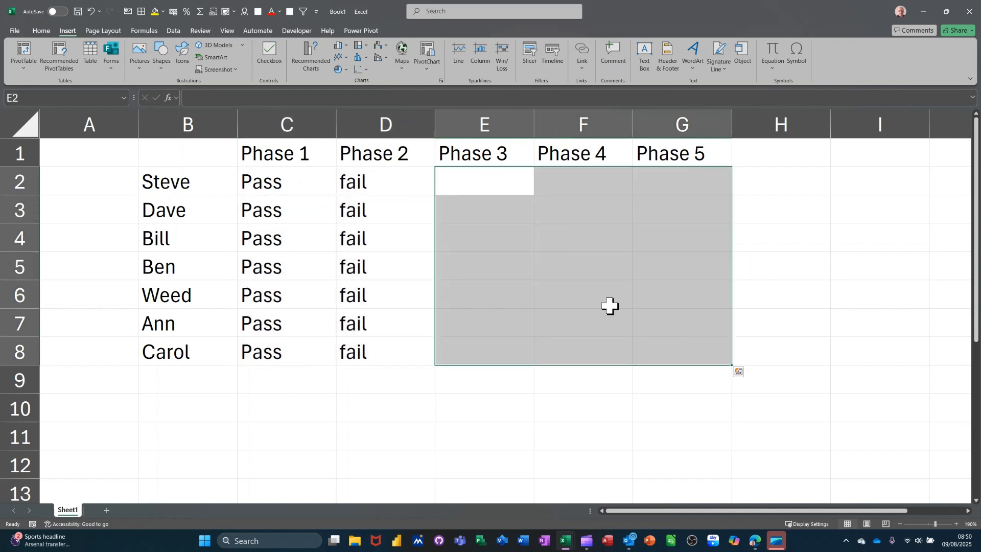
Enter Fail in E4 under Phase 3 and Pass in F6 under Phase 4.
{"action": "left_click", "coordinate": [468, 243]}
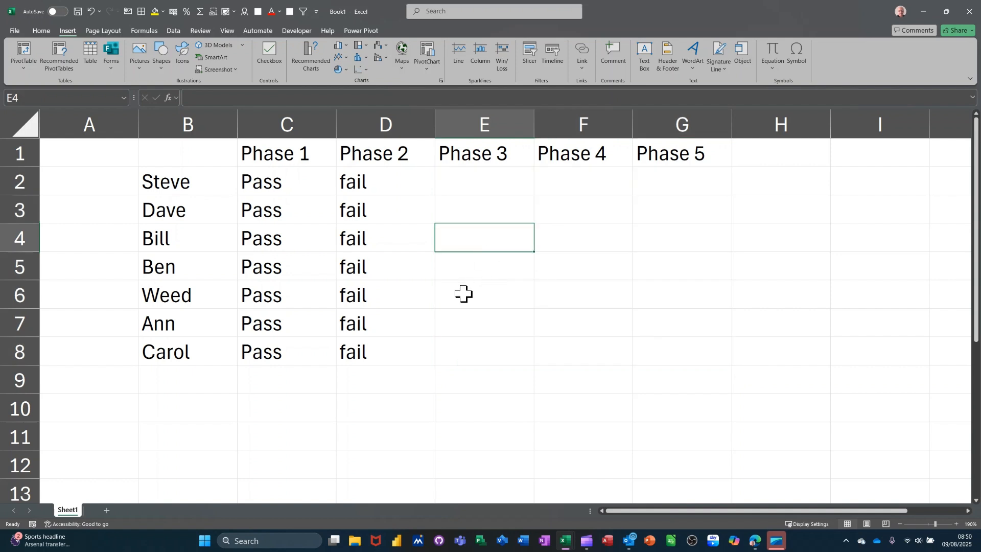
{"action": "type", "text": "Fail"}
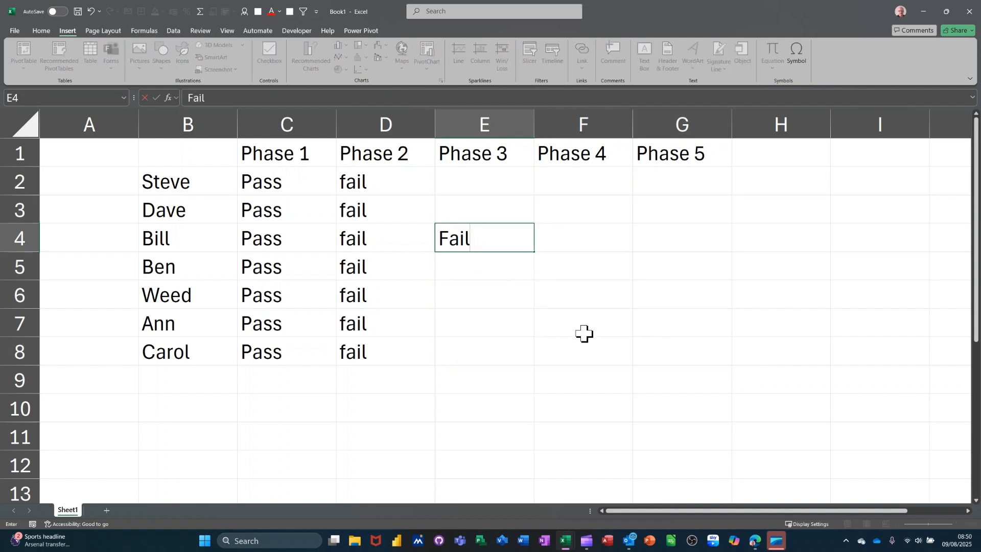
{"action": "left_click", "coordinate": [606, 305]}
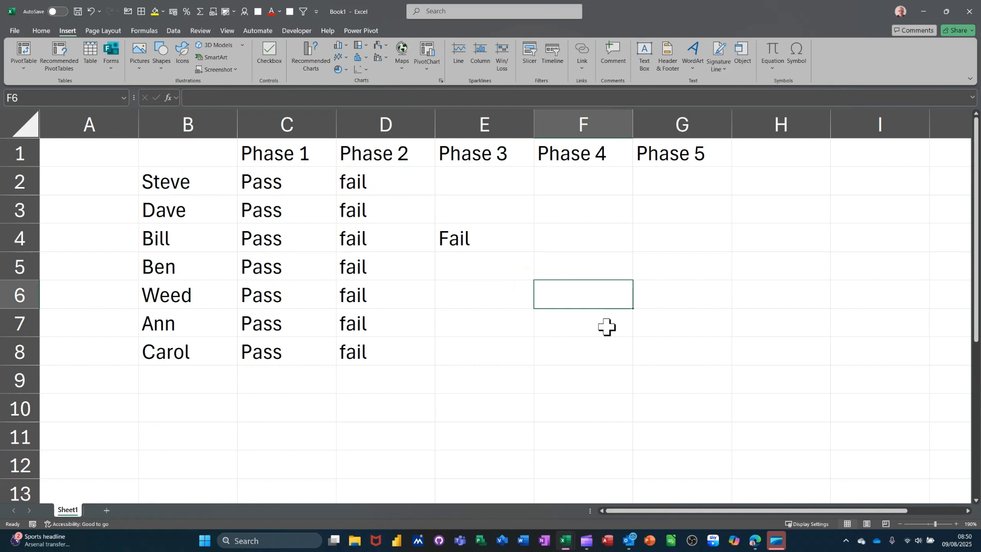
{"action": "type", "text": "Pass"}
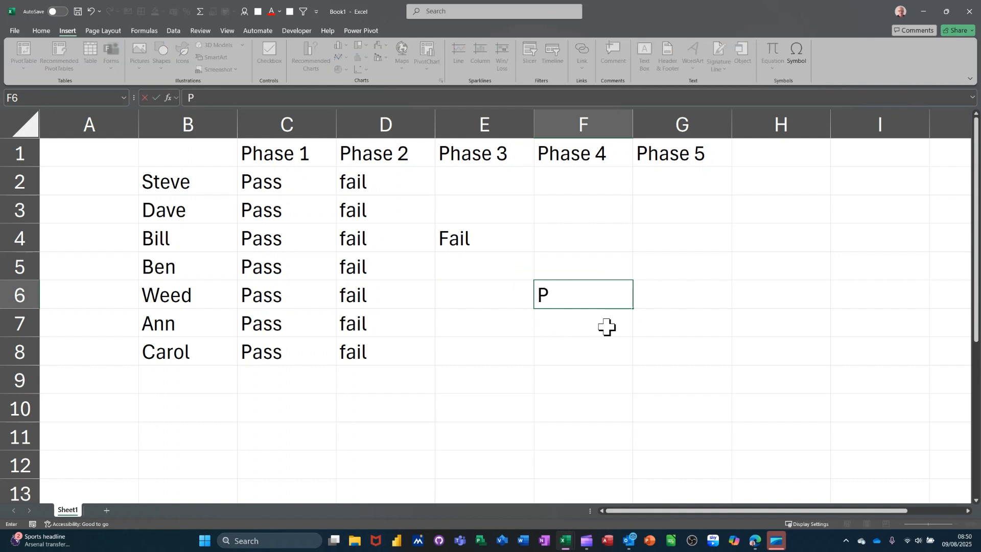
{"action": "left_click", "coordinate": [586, 343]}
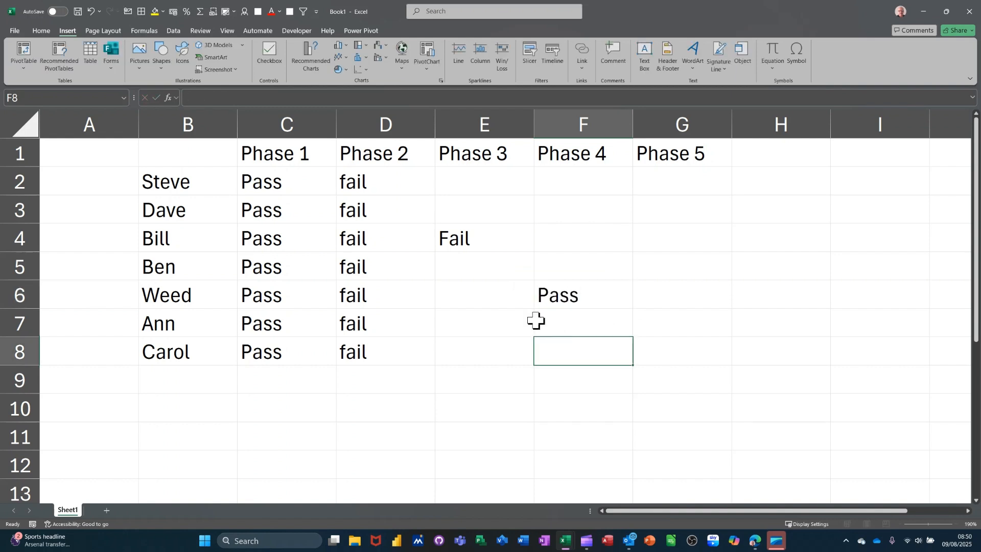
Select only the blank cells in E2:G8 with Go To Special and fill them all with Pending.
{"action": "left_click_drag", "start_coordinate": [467, 185], "coordinate": [655, 350]}
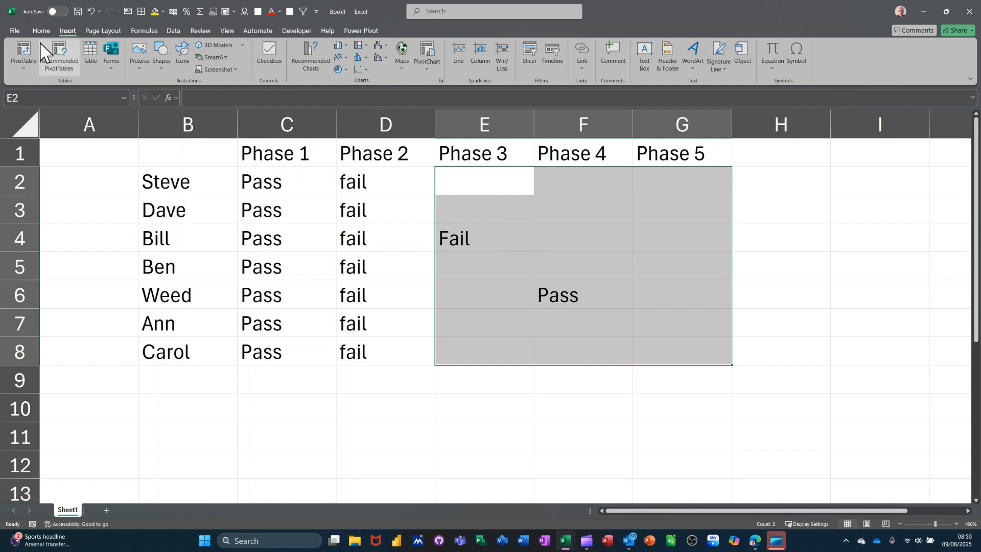
{"action": "left_click", "coordinate": [41, 29]}
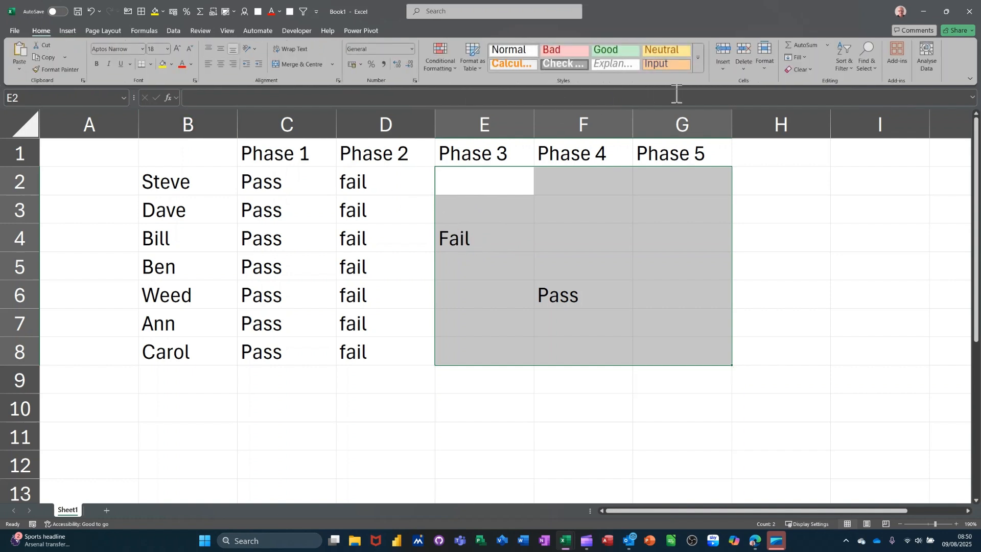
{"action": "left_click", "coordinate": [869, 51]}
{"action": "left_click", "coordinate": [879, 123]}
{"action": "left_click_drag", "start_coordinate": [543, 363], "coordinate": [779, 183]}
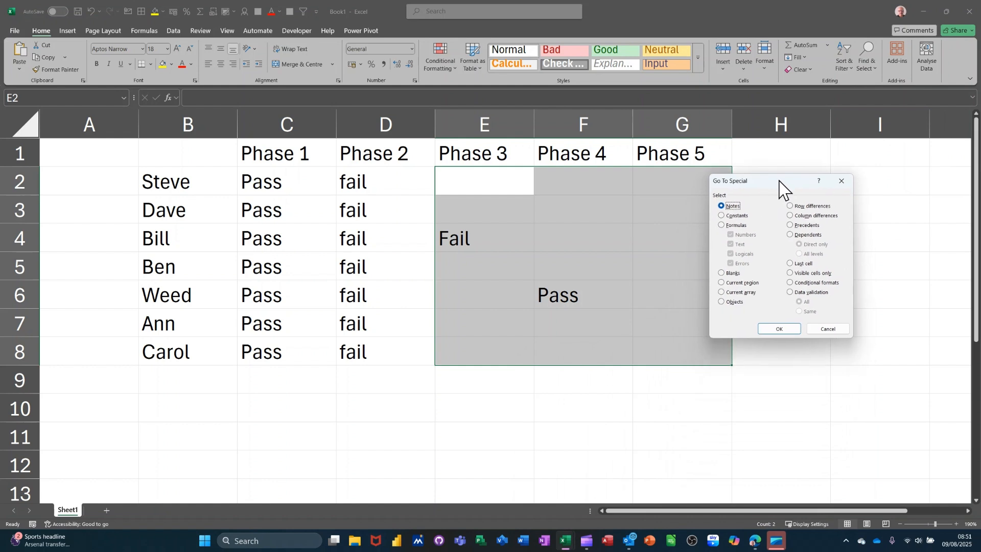
{"action": "left_click", "coordinate": [724, 274]}
{"action": "left_click", "coordinate": [770, 329]}
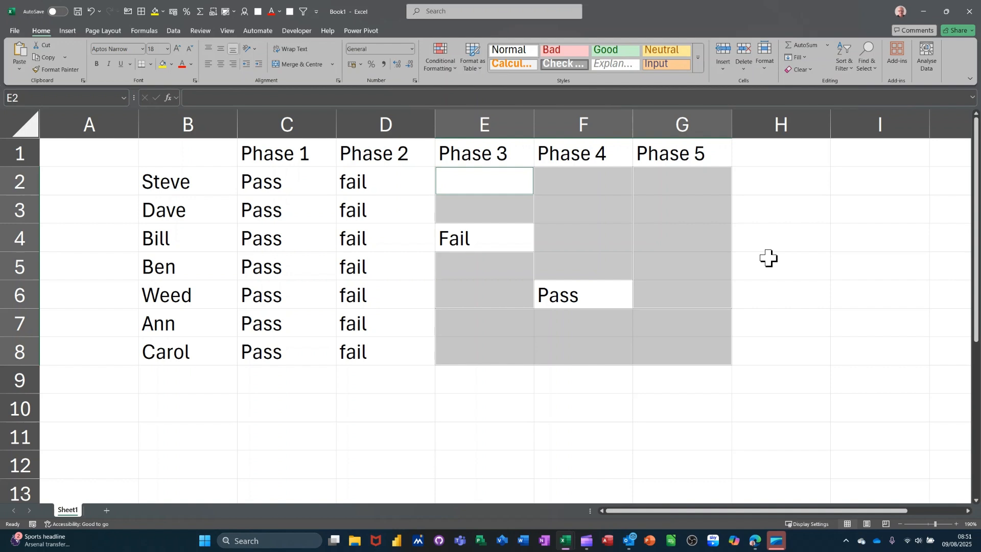
{"action": "type", "text": "P"}
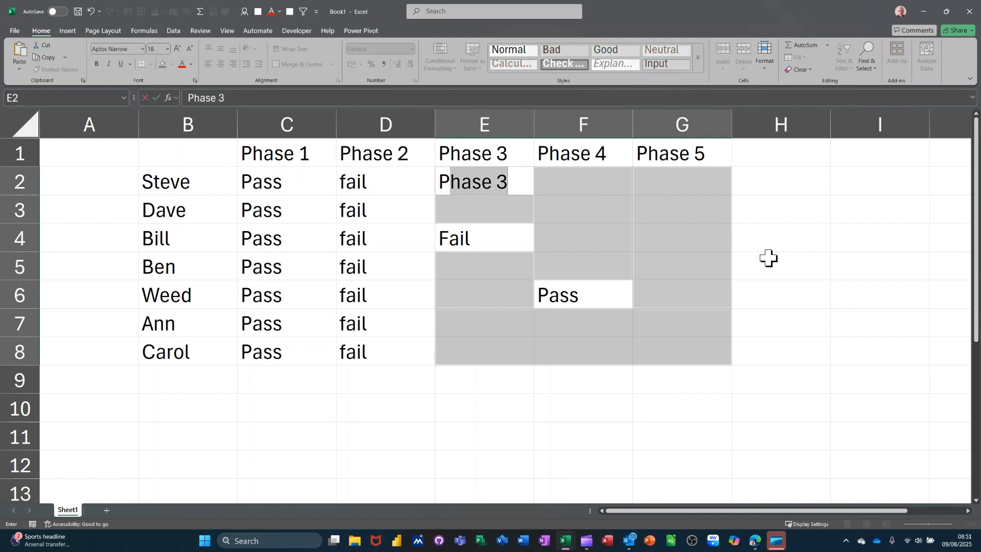
{"action": "type", "text": "ending"}
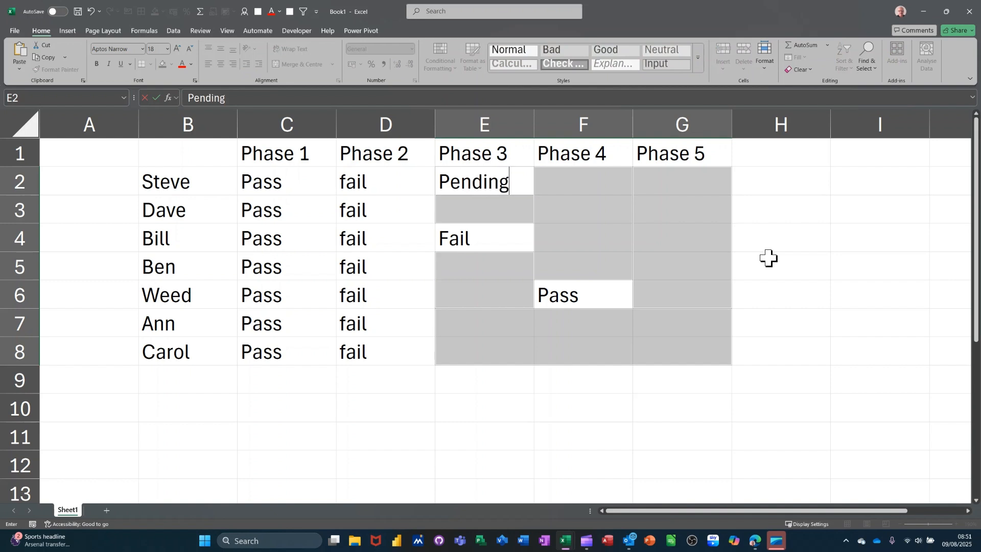
{"action": "key", "text": "ctrl+Return"}
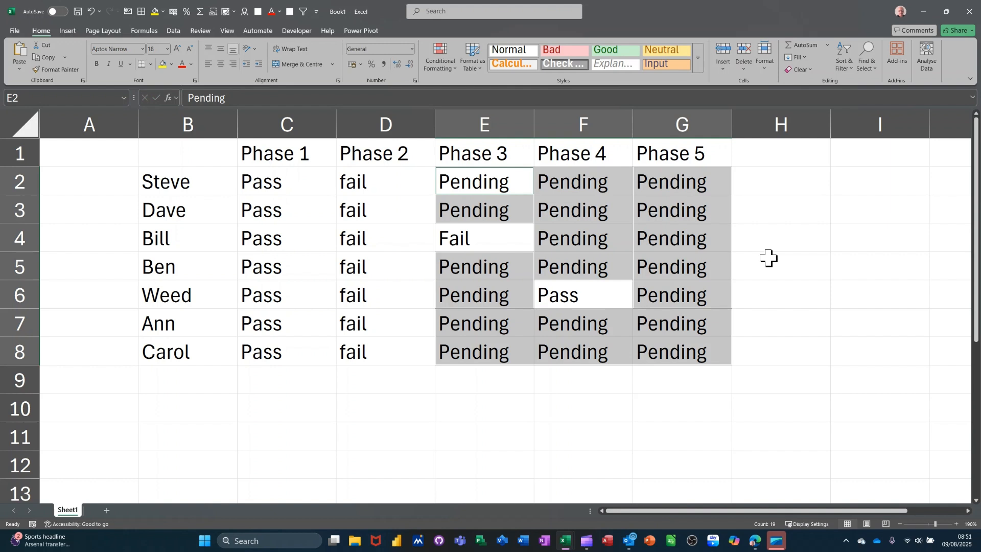
Clear all the contents of the phase results grid in B1:G8.
{"action": "left_click", "coordinate": [166, 149]}
{"action": "left_click_drag", "start_coordinate": [166, 149], "coordinate": [686, 346]}
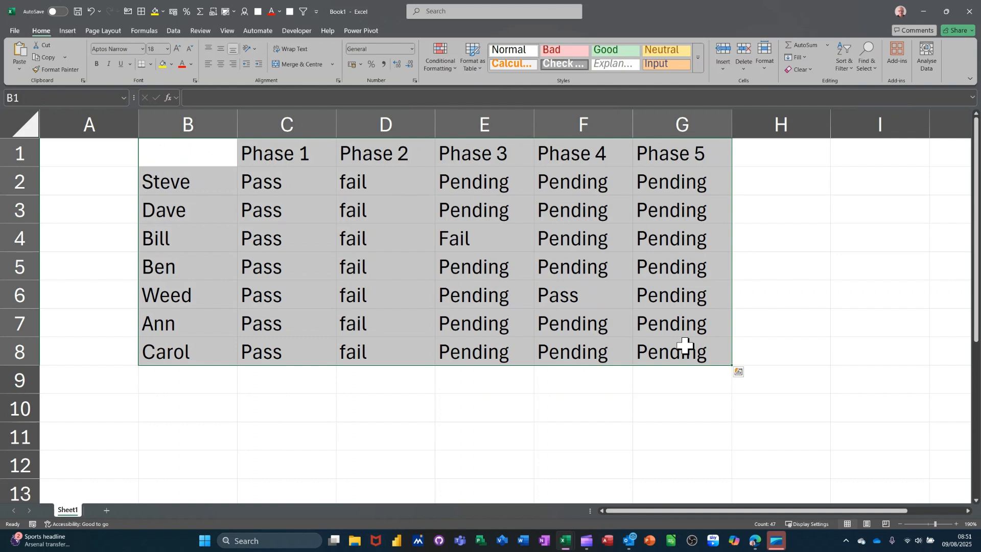
{"action": "key", "text": "Delete"}
{"action": "left_click", "coordinate": [471, 237]}
Insert checkboxes into every cell of the range D2:F8.
{"action": "left_click", "coordinate": [376, 173]}
{"action": "left_click_drag", "start_coordinate": [376, 174], "coordinate": [553, 353]}
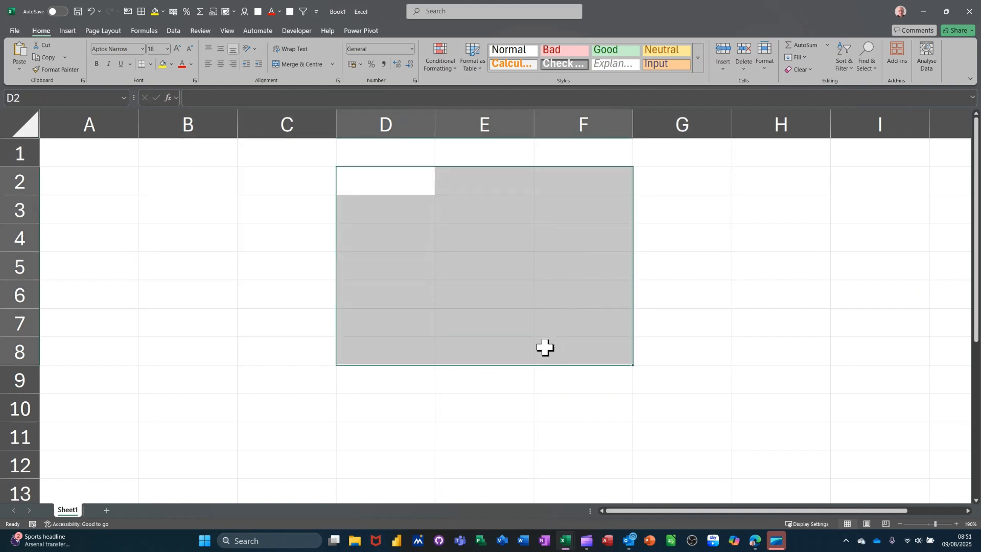
{"action": "left_click", "coordinate": [70, 28]}
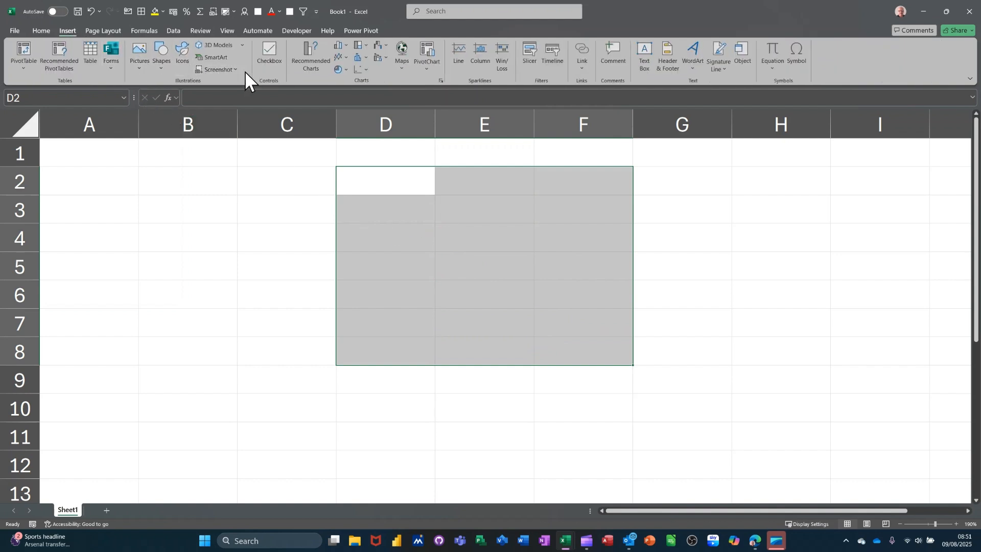
{"action": "left_click", "coordinate": [267, 66]}
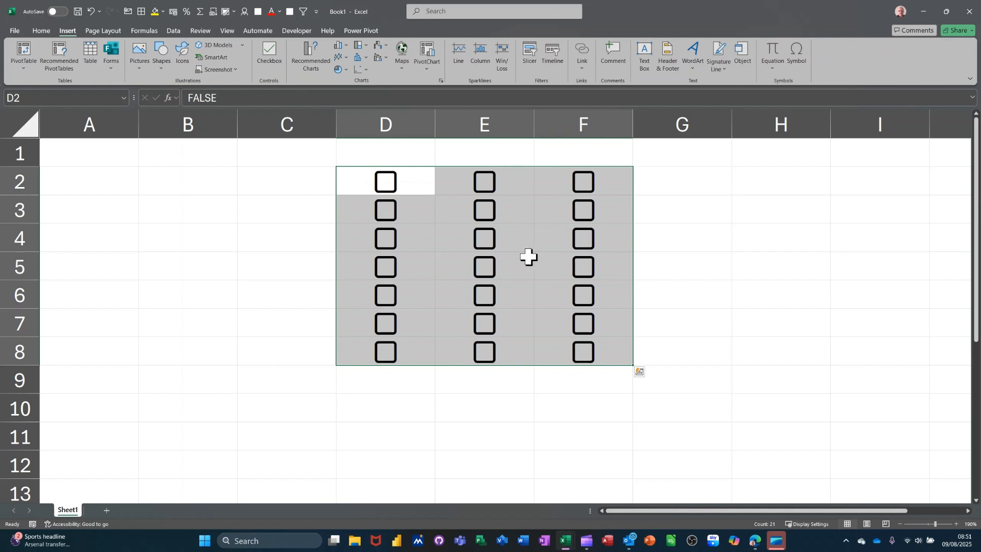
Tick all the checkboxes in D2:F8 at once by entering true across the whole range.
{"action": "type", "text": "true"}
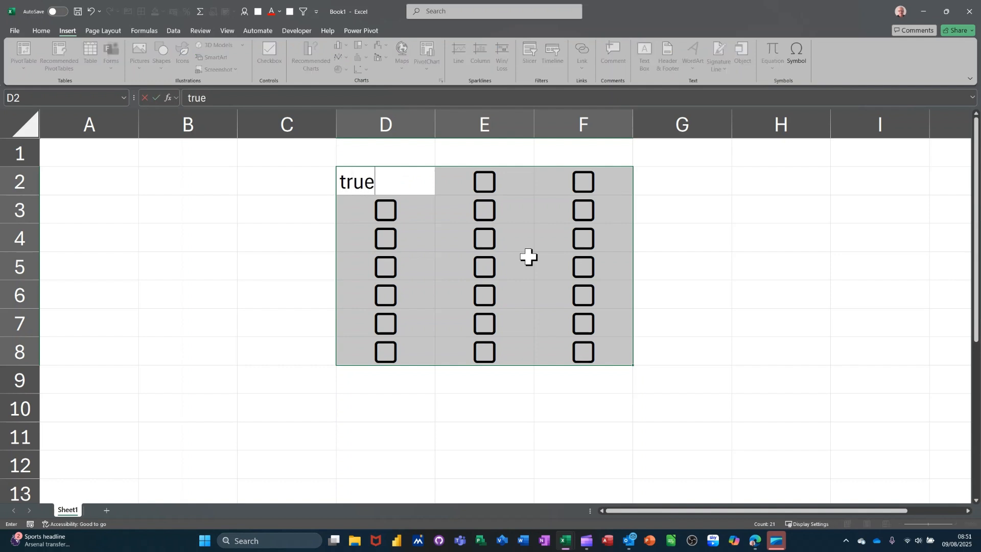
{"action": "key", "text": "ctrl+Return"}
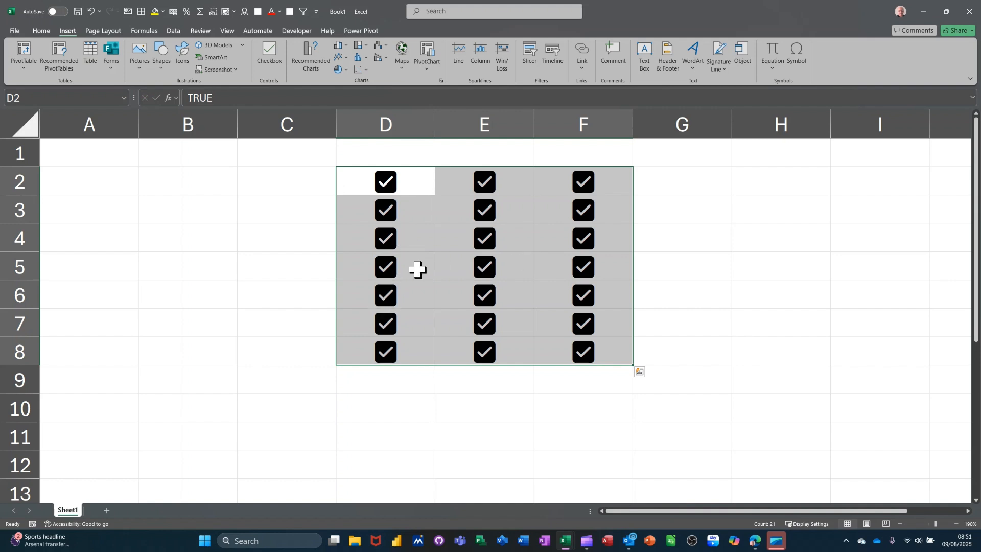
Untick all the checkboxes in D2:F8 with a single false entry, and remove them from the range.
{"action": "type", "text": "false"}
{"action": "key", "text": "ctrl+Return"}
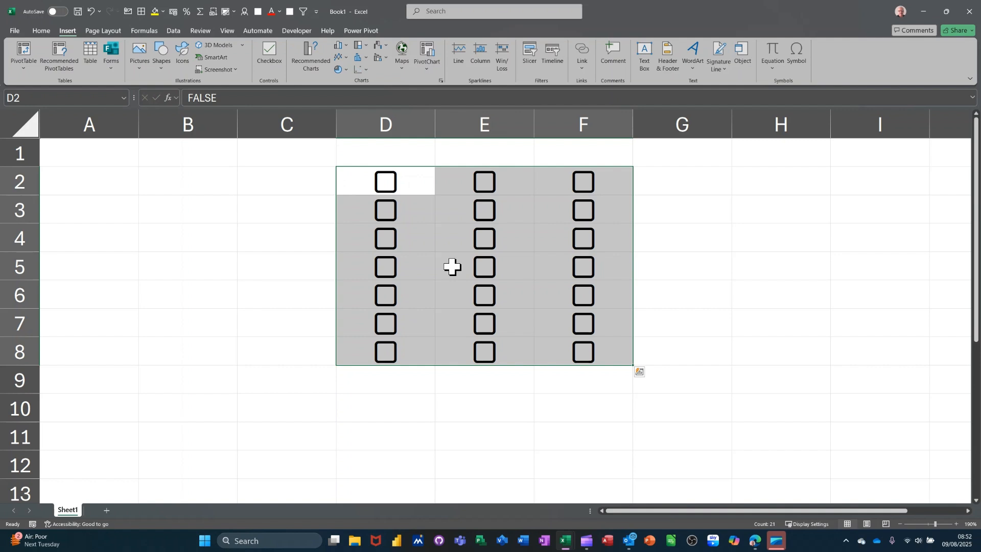
{"action": "key", "text": "Delete"}
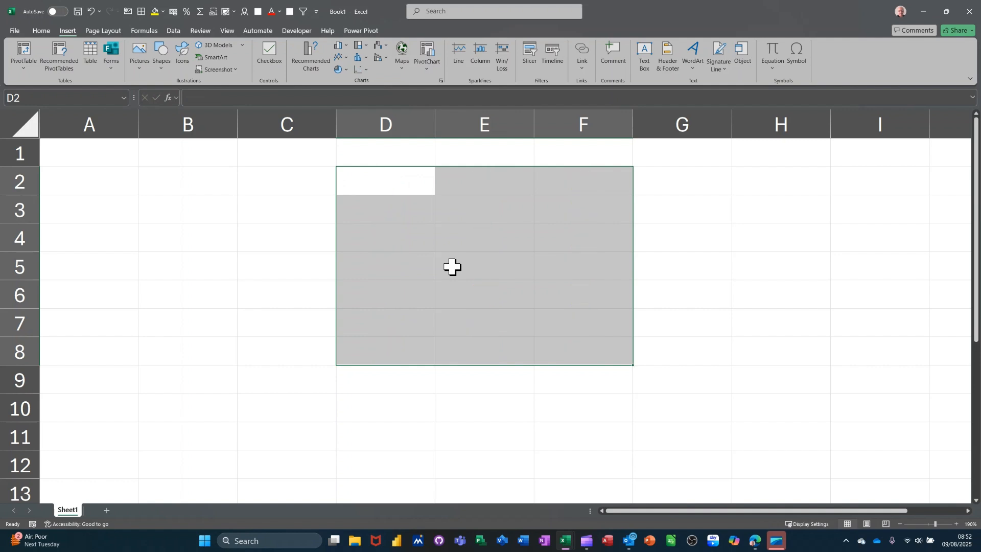
Fill the entire column D with a lowercase first name in a single entry.
{"action": "left_click", "coordinate": [372, 114]}
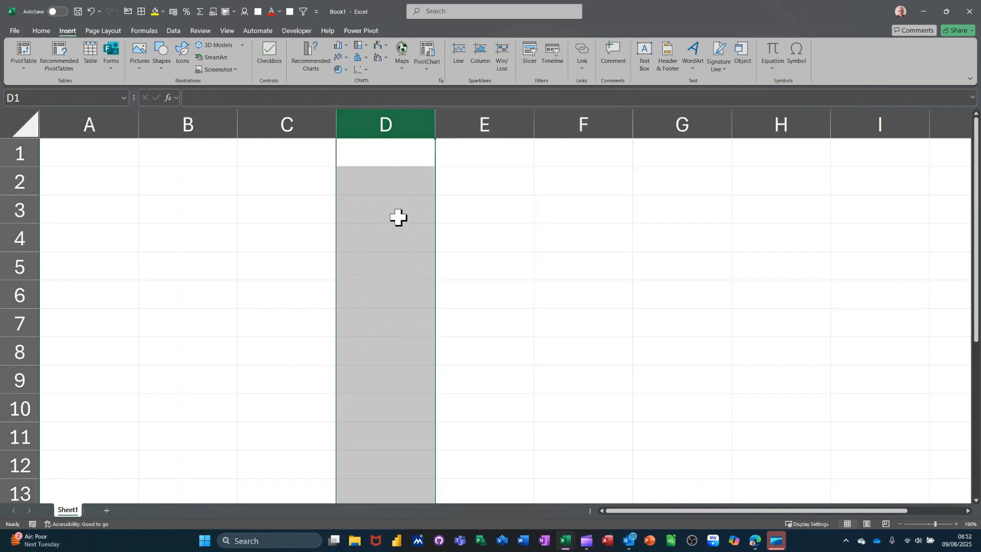
{"action": "type", "text": "steve"}
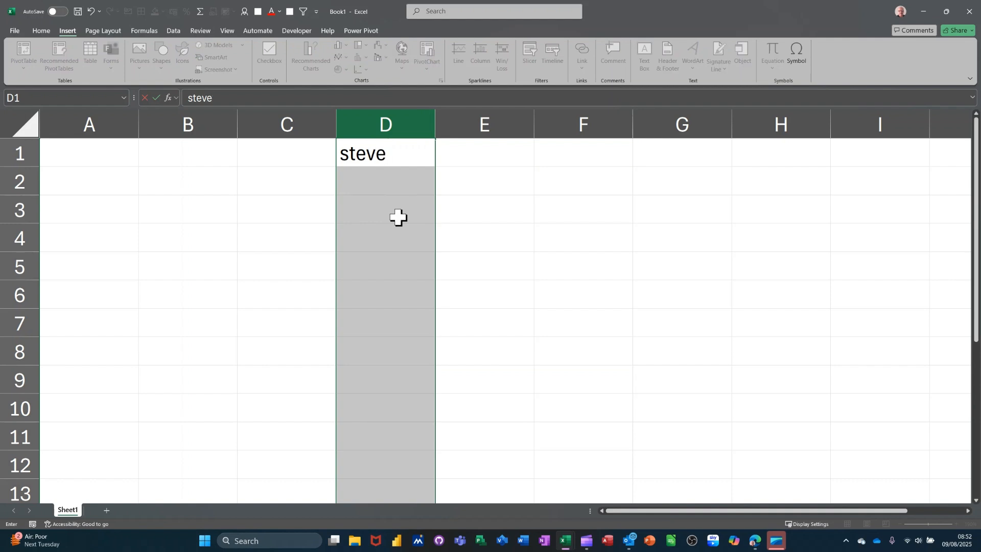
{"action": "key", "text": "ctrl+Return"}
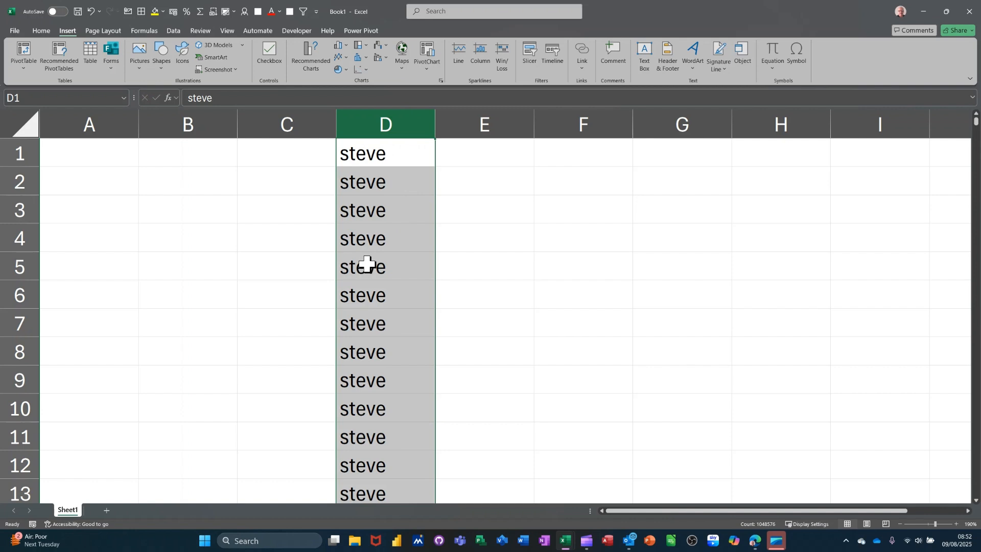
Check the fill at the very end of column D, and clear the whole column.
{"action": "key", "text": "ctrl+End"}
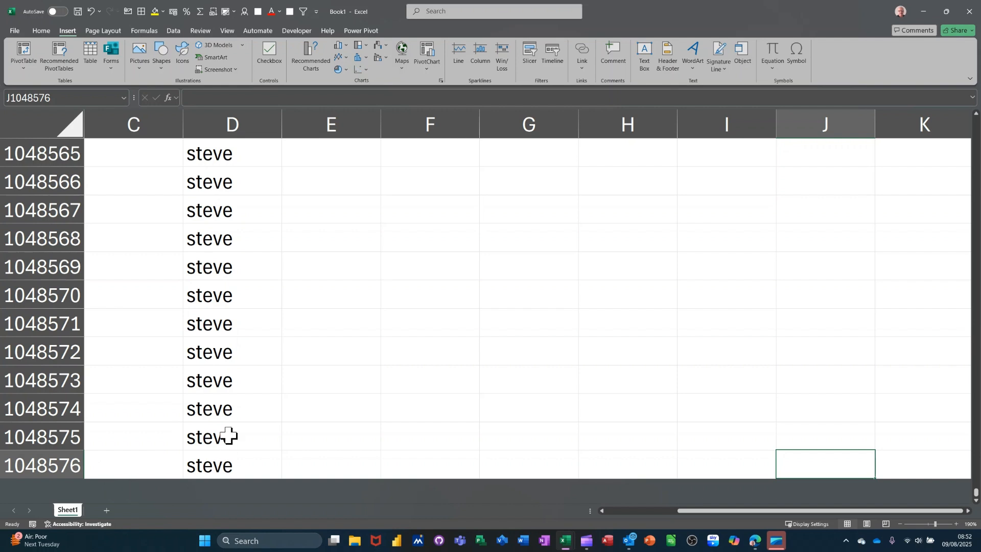
{"action": "key", "text": "ctrl+Home"}
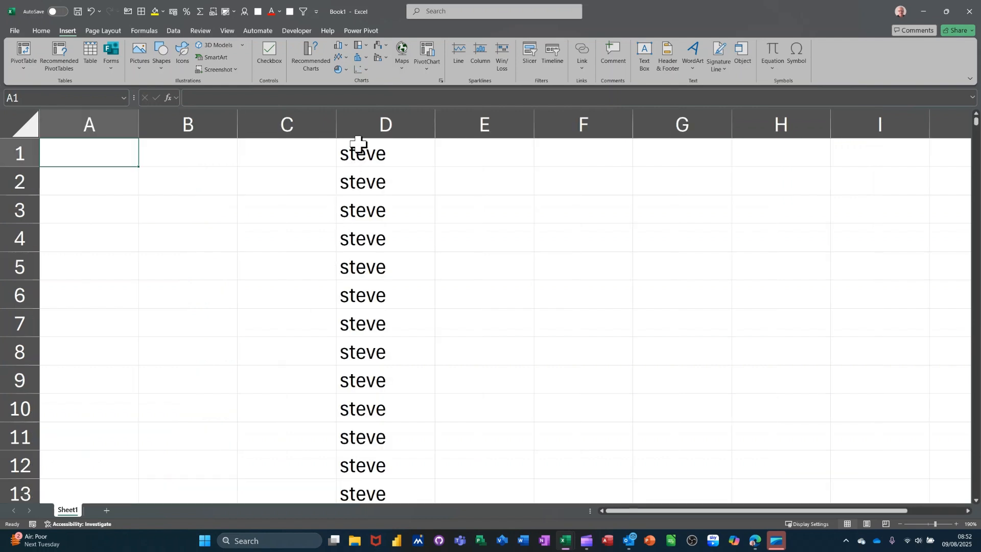
{"action": "left_click", "coordinate": [368, 123]}
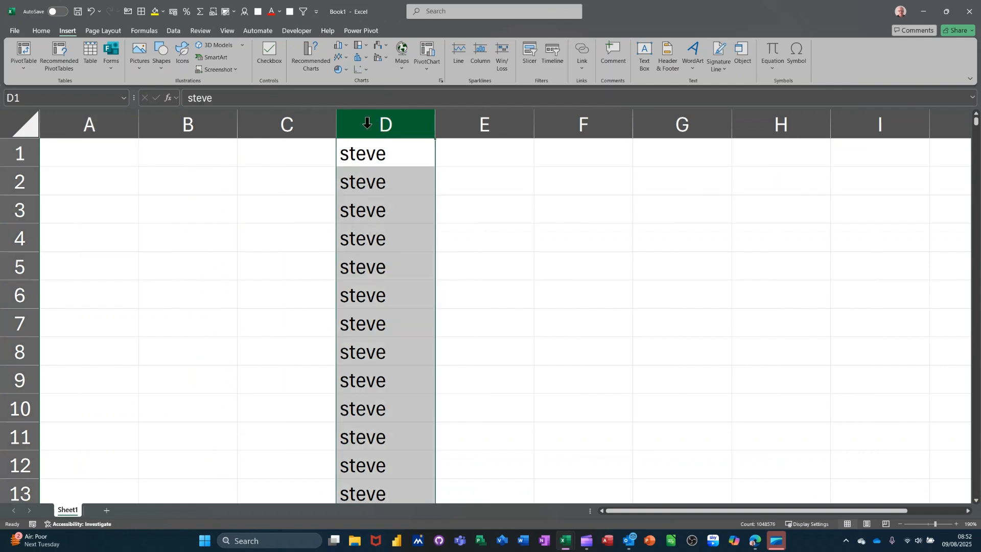
{"action": "key", "text": "Delete"}
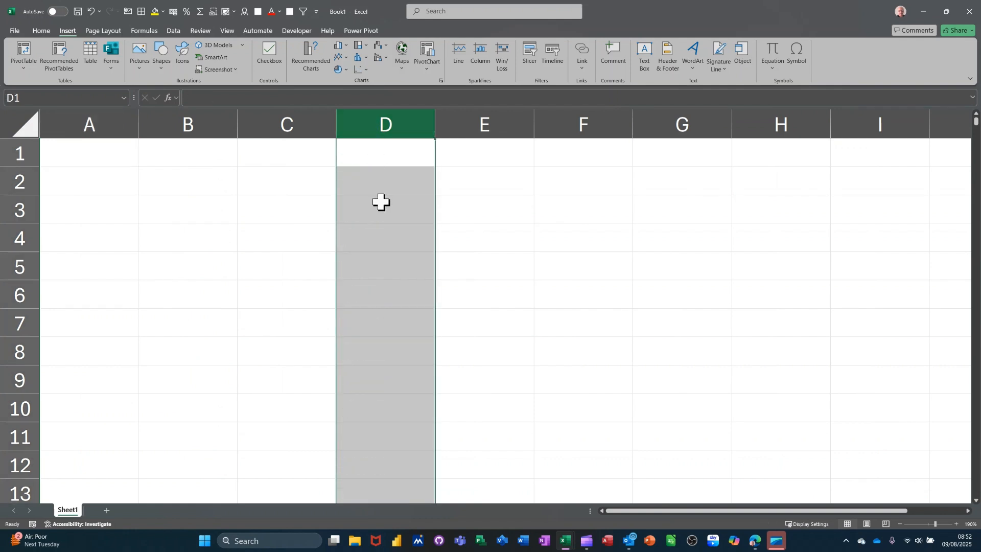
Enter today's date, 09/08/2025, in D2 and extend it as a daily series down to D7.
{"action": "left_click", "coordinate": [384, 185]}
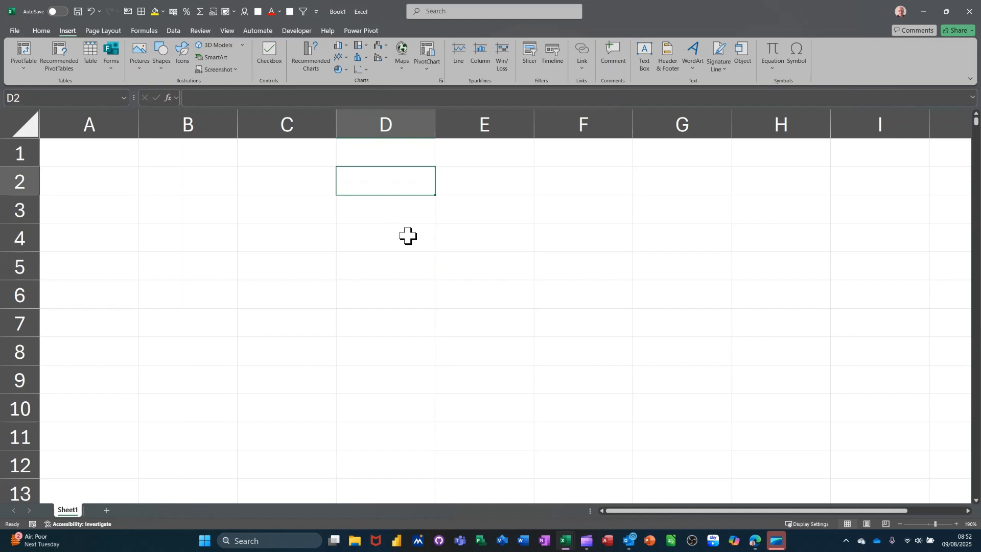
{"action": "key", "text": "ctrl+semicolon"}
{"action": "key", "text": "Return"}
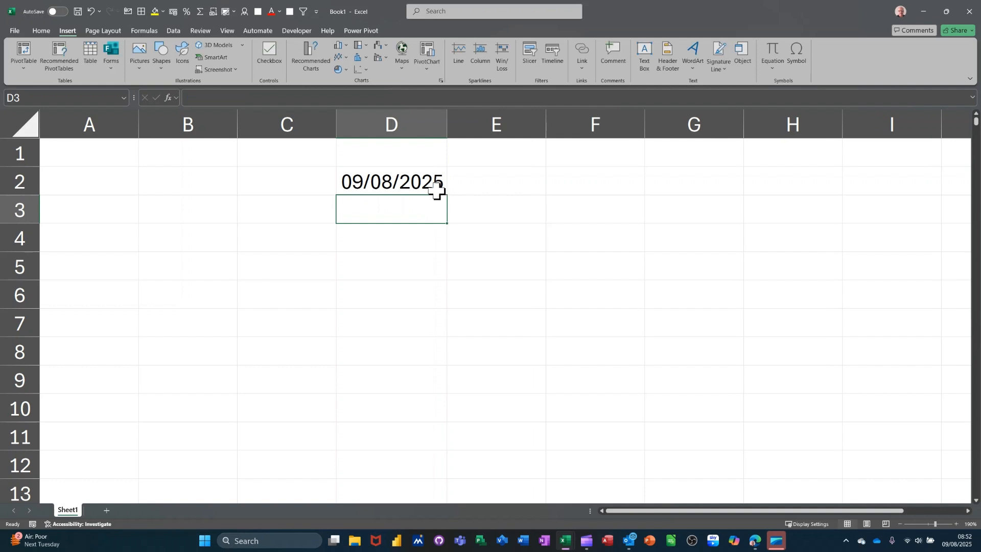
{"action": "left_click", "coordinate": [437, 189]}
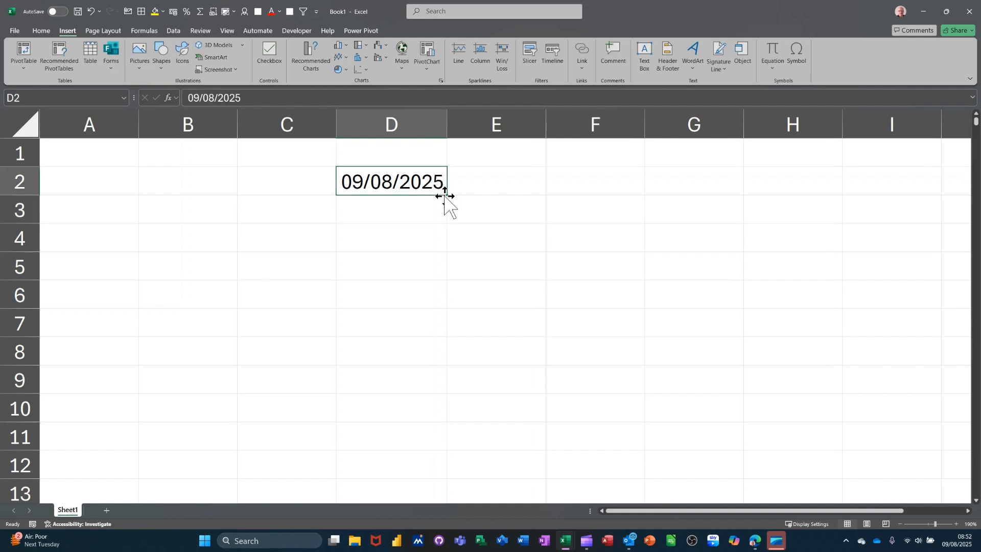
{"action": "left_click_drag", "start_coordinate": [444, 198], "coordinate": [436, 326]}
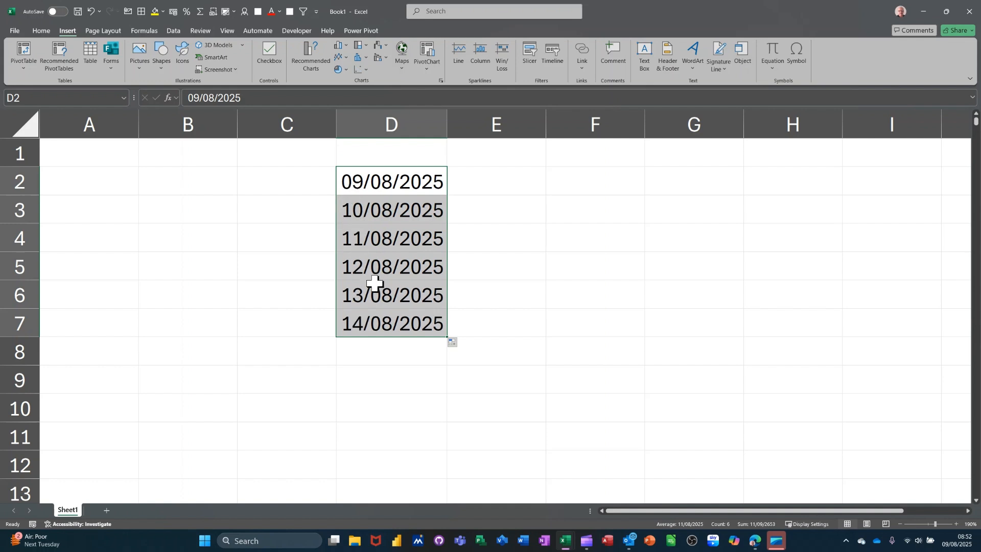
Clear the dates in D3:D7 and copy the date in D2 unchanged down to D8.
{"action": "left_click_drag", "start_coordinate": [390, 205], "coordinate": [396, 310]}
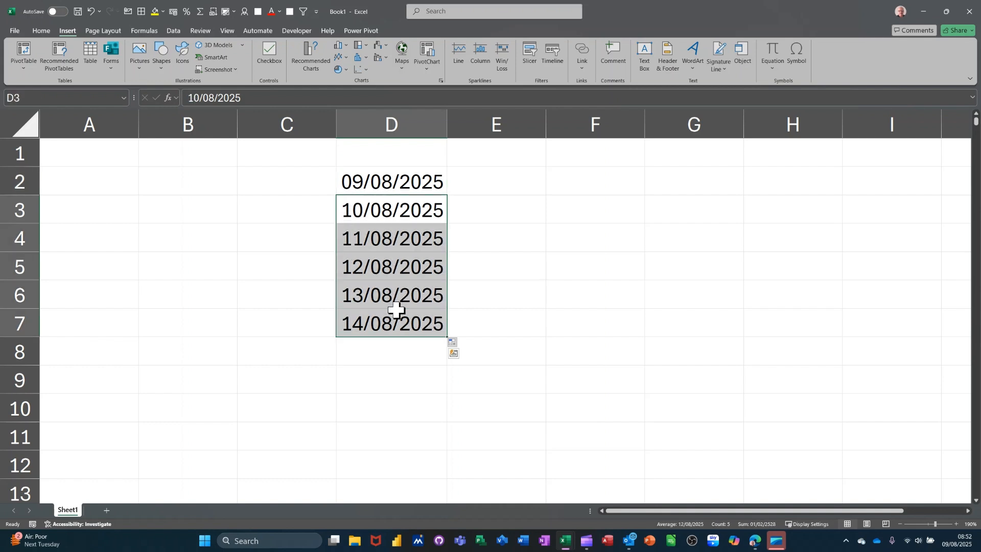
{"action": "key", "text": "Delete"}
{"action": "left_click", "coordinate": [404, 176]}
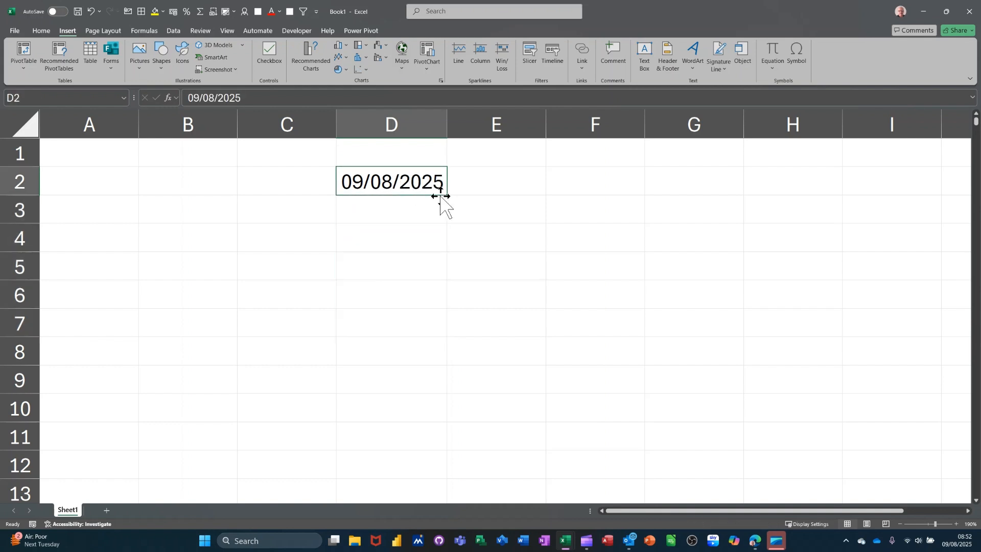
{"action": "left_click_drag", "start_coordinate": [449, 198], "coordinate": [434, 355]}
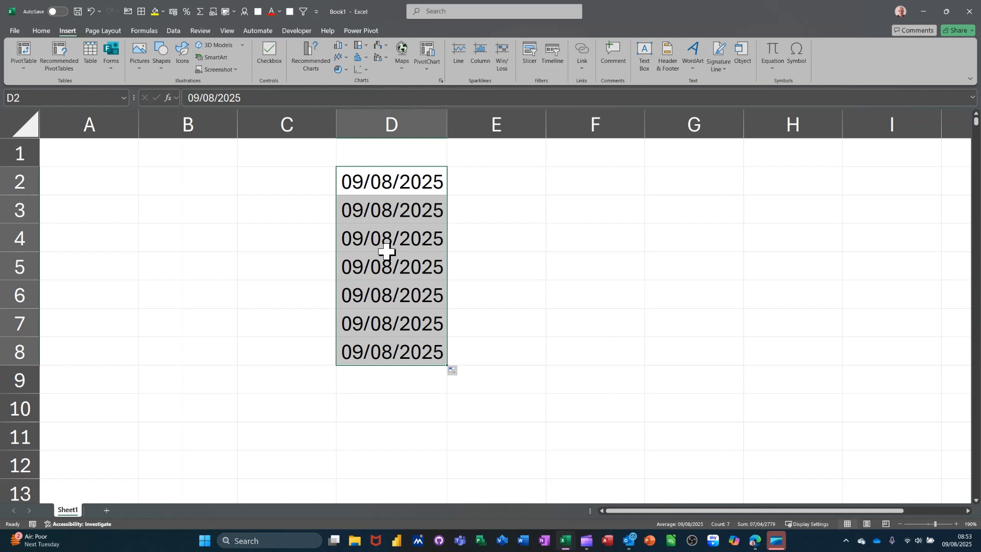
Clear D2:D8 and fill the range D2:D9 with today's date, 09/08/2025, in a single entry.
{"action": "left_click_drag", "start_coordinate": [403, 188], "coordinate": [397, 346]}
{"action": "key", "text": "Delete"}
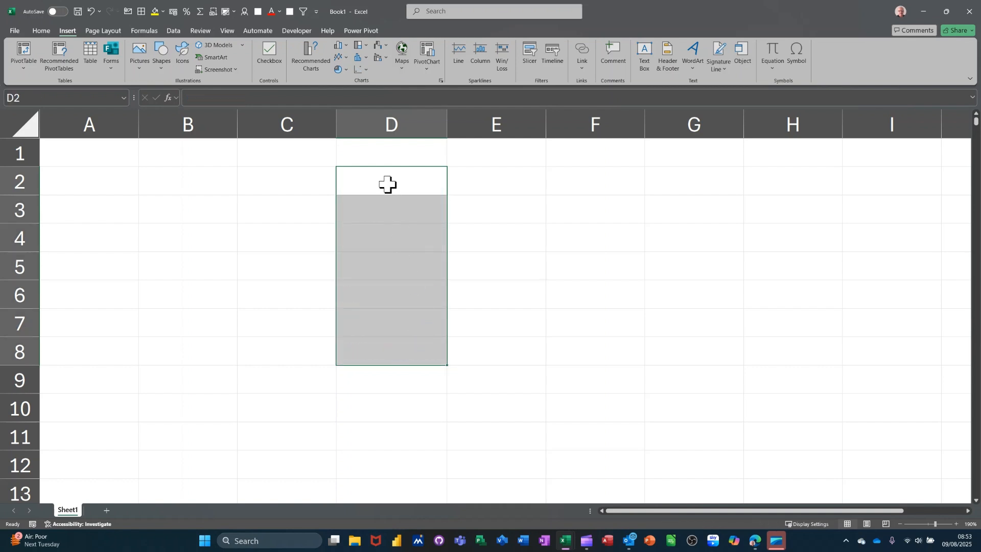
{"action": "left_click_drag", "start_coordinate": [386, 182], "coordinate": [378, 368]}
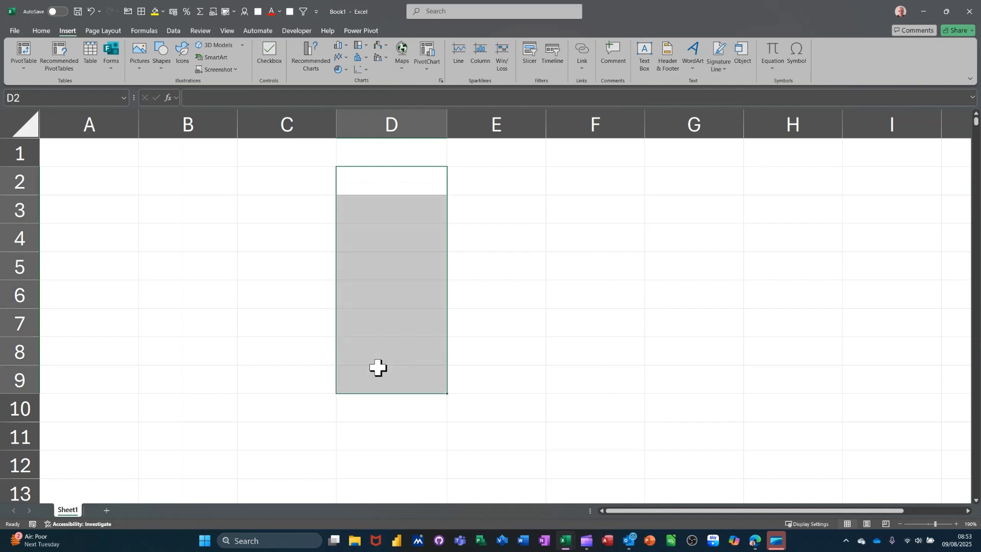
{"action": "key", "text": "ctrl+semicolon"}
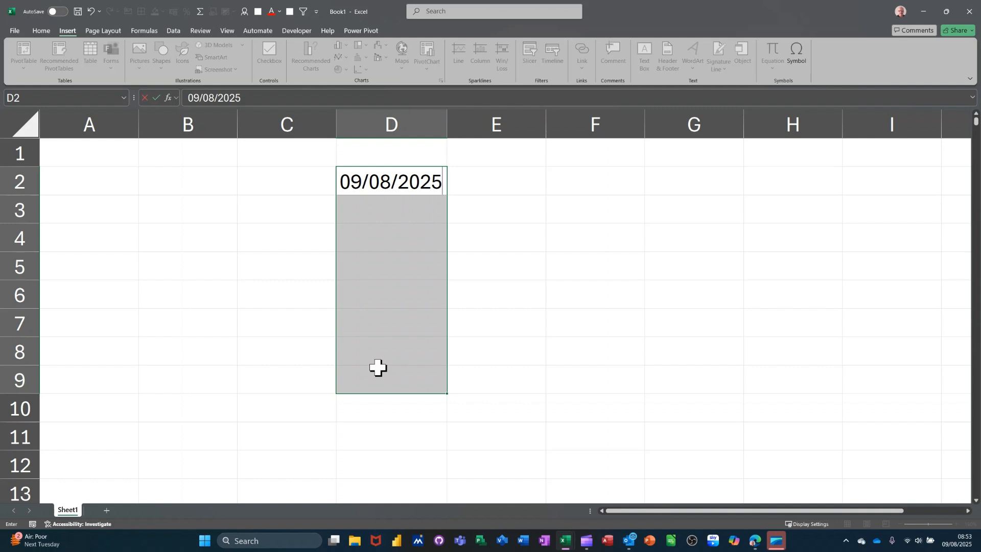
{"action": "key", "text": "ctrl+Return"}
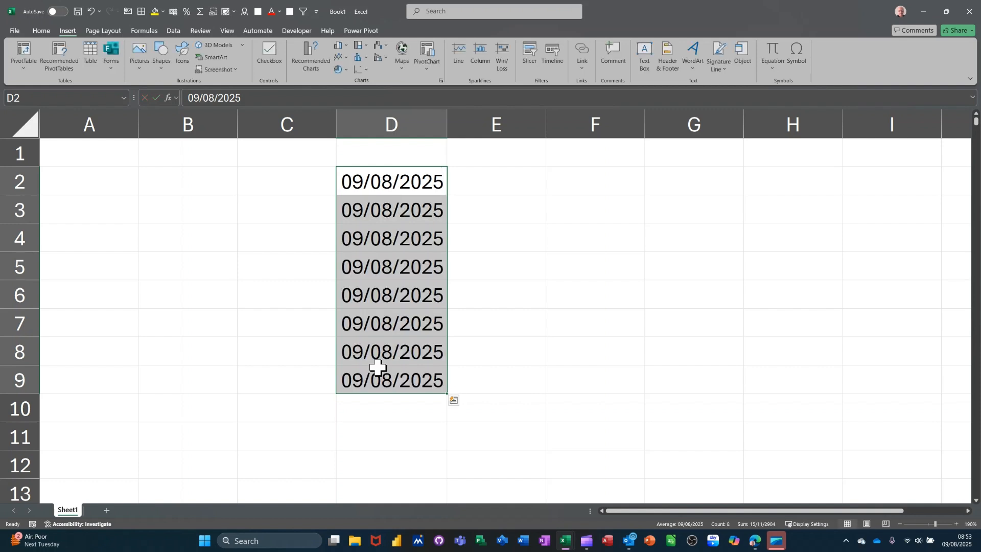